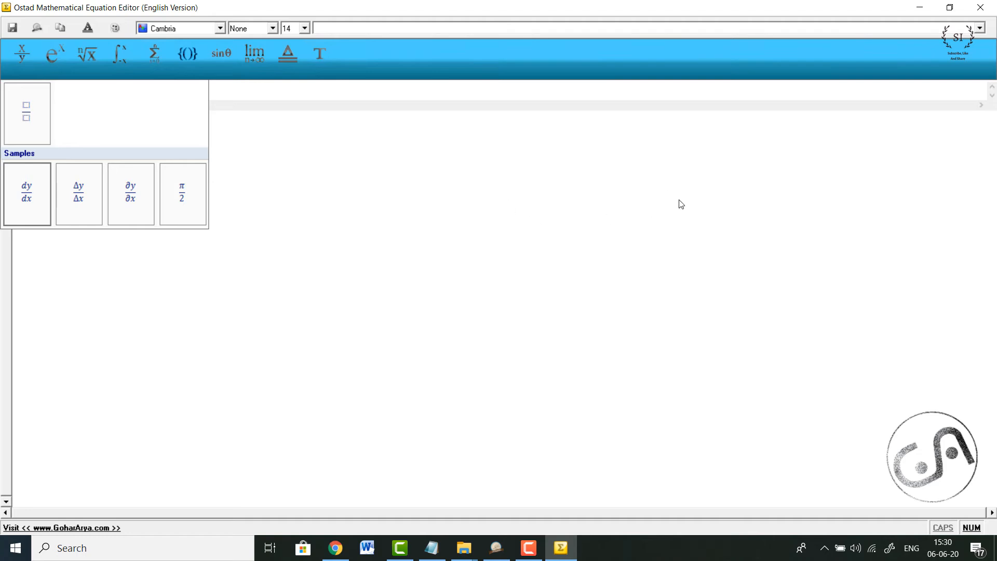
# - Close the equation editor without copying a formula and dismiss the missing-image warning
pyautogui.click(981, 7)
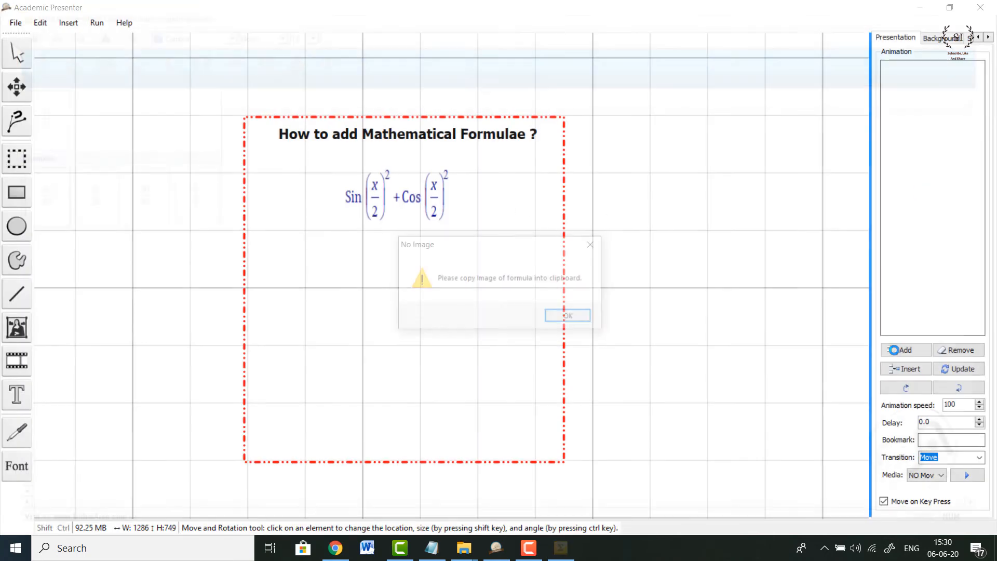
pyautogui.click(552, 317)
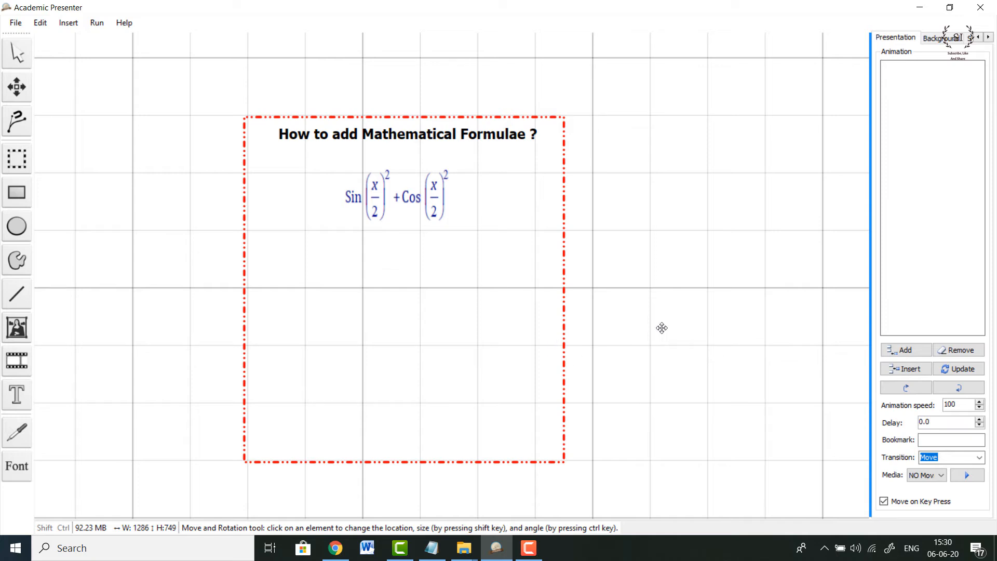
pyautogui.press('Escape')
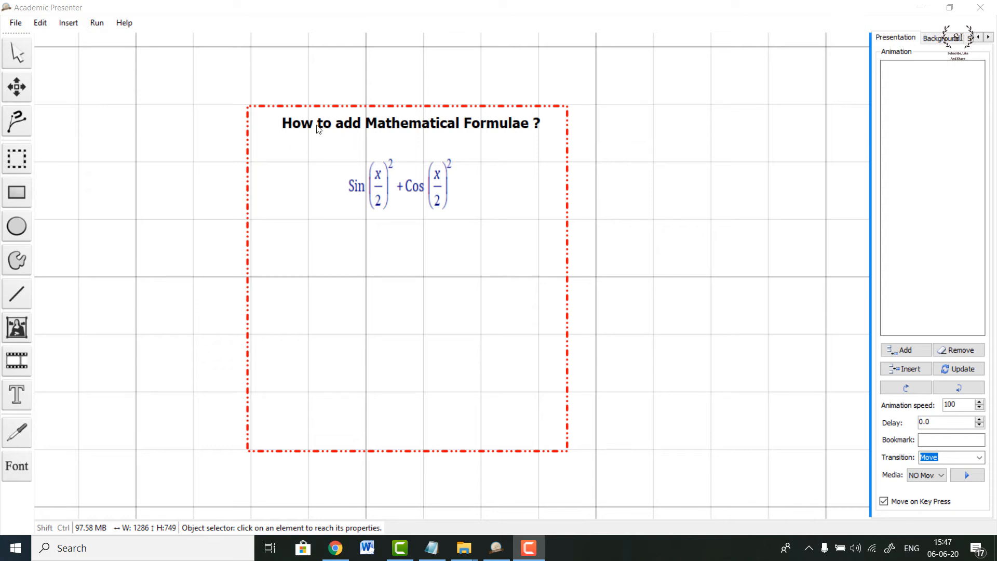
# - Clone the "How to add Mathematical Formulae ?" heading and move the copy below the formula, near the middle of the frame
pyautogui.click(22, 91)
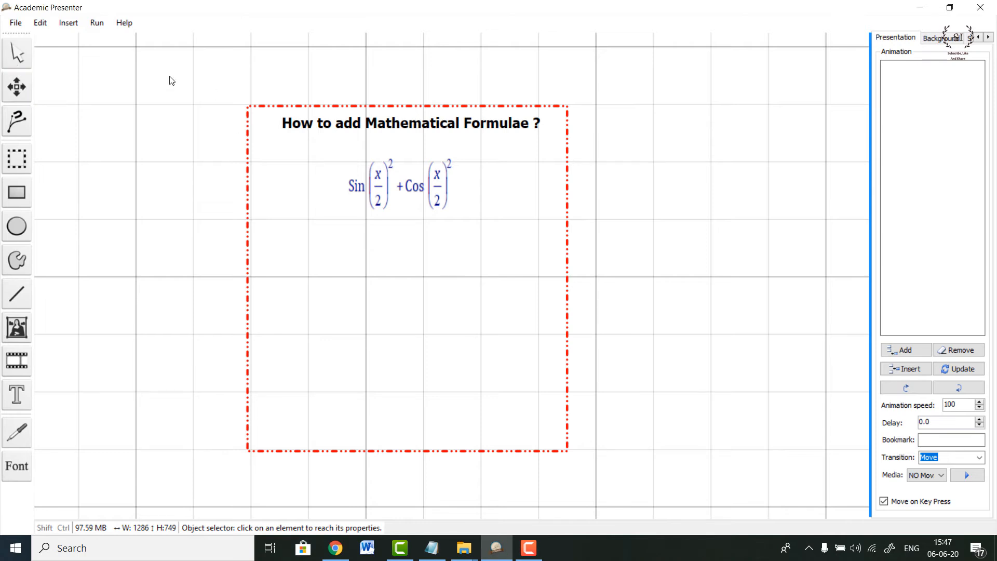
pyautogui.click(315, 127)
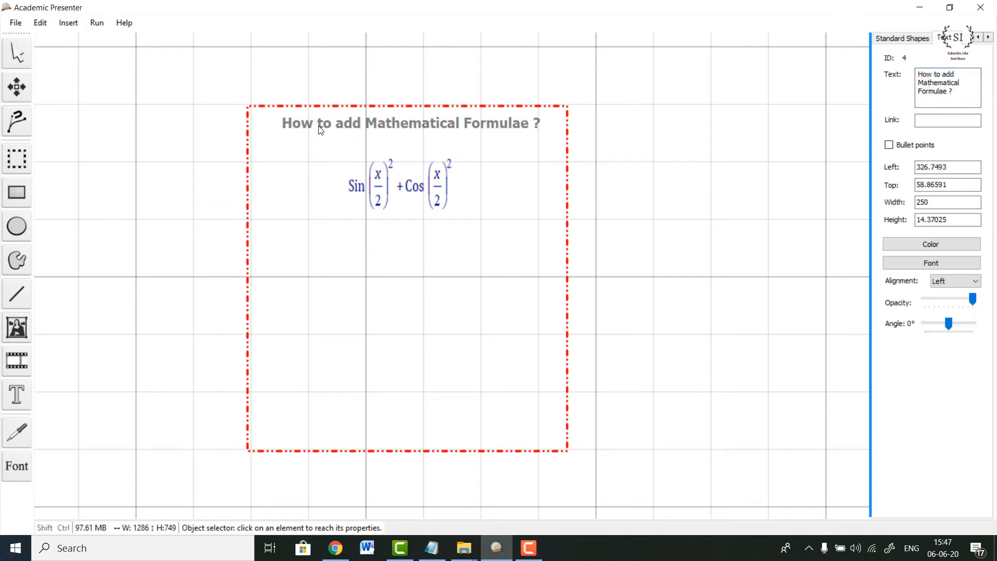
pyautogui.rightClick(319, 125)
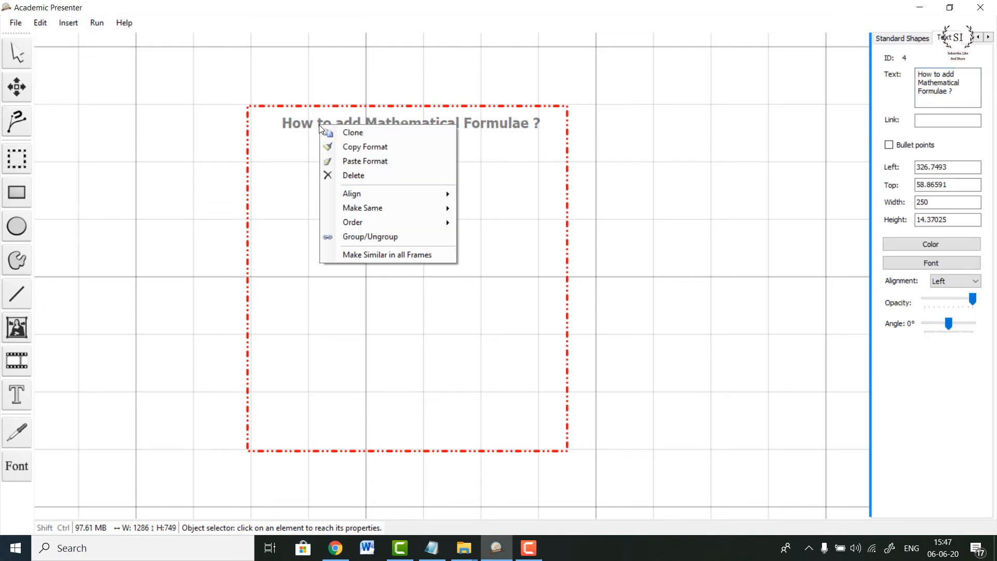
pyautogui.click(358, 132)
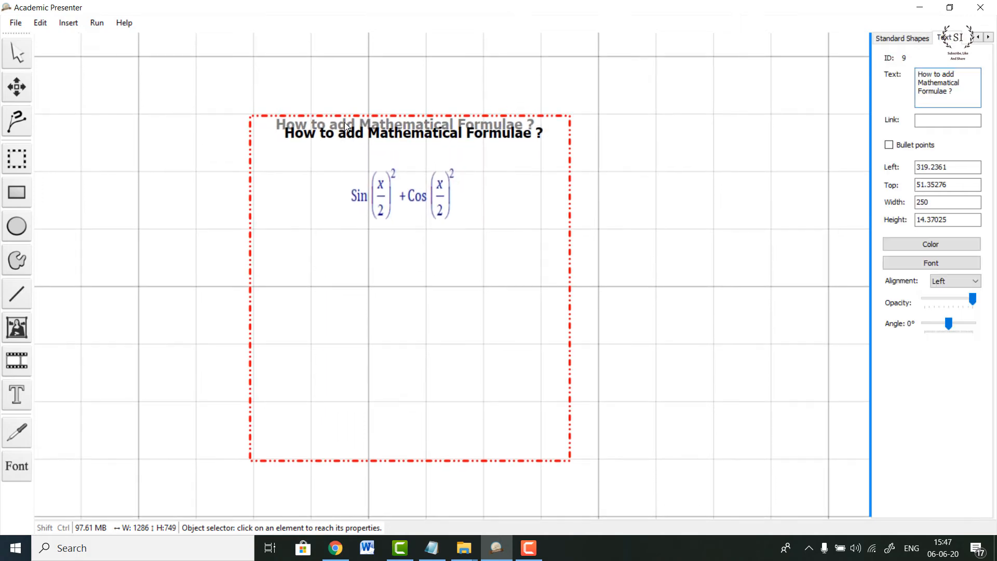
pyautogui.click(17, 86)
pyautogui.moveTo(322, 125); pyautogui.dragTo(326, 305)
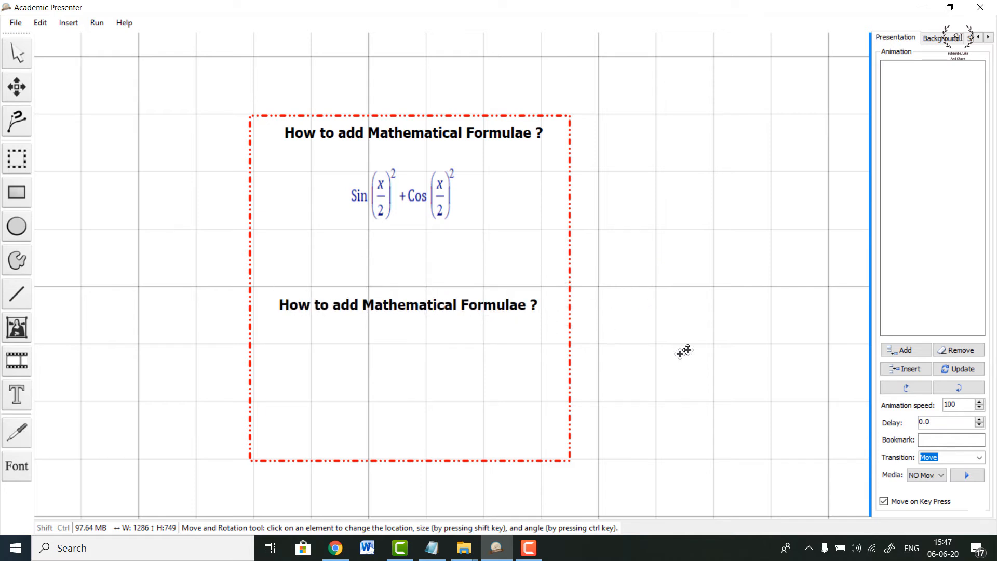
# - Change the cloned heading's text to "How to add hyperlinks to your project?"
pyautogui.click(17, 53)
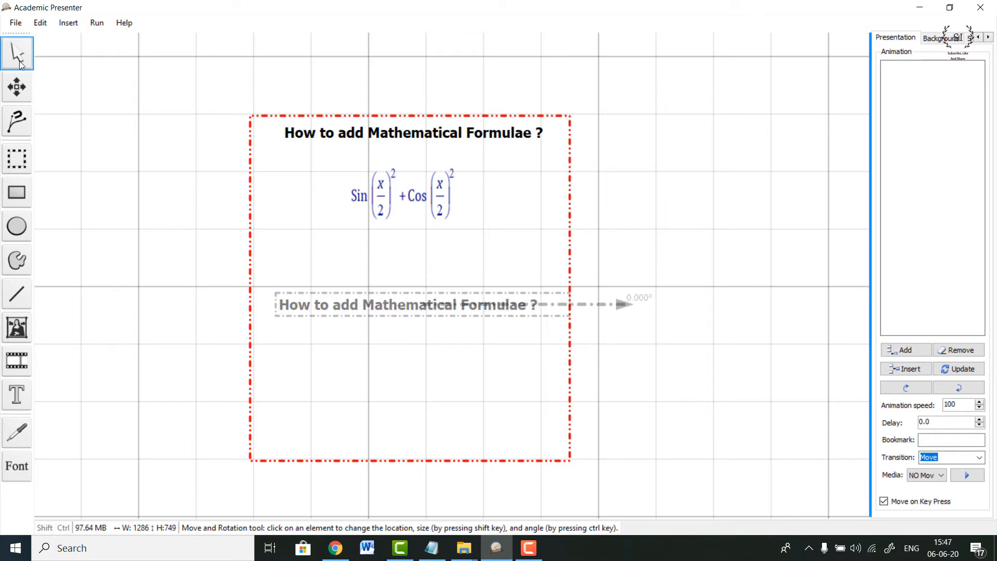
pyautogui.click(426, 314)
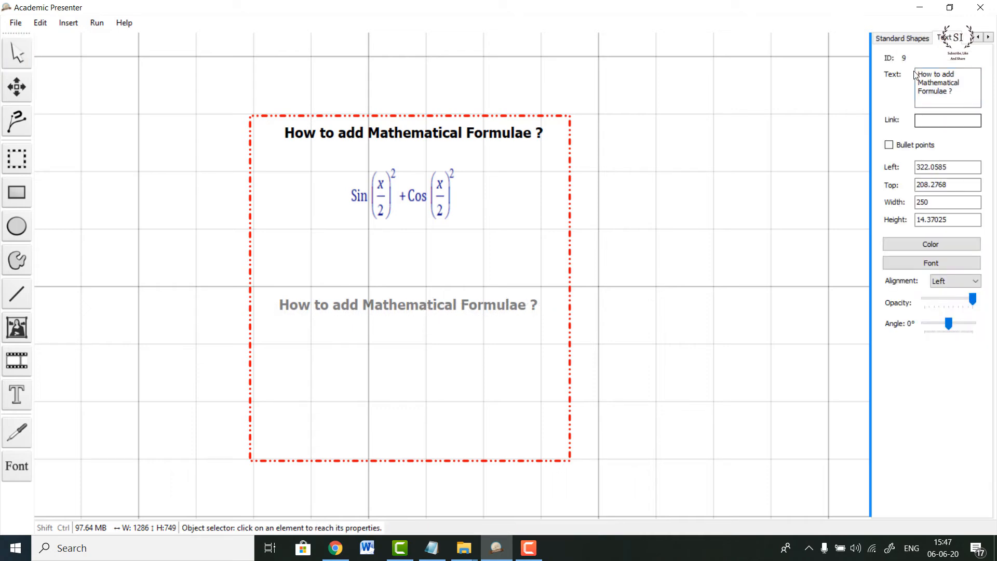
pyautogui.moveTo(949, 92); pyautogui.dragTo(920, 86)
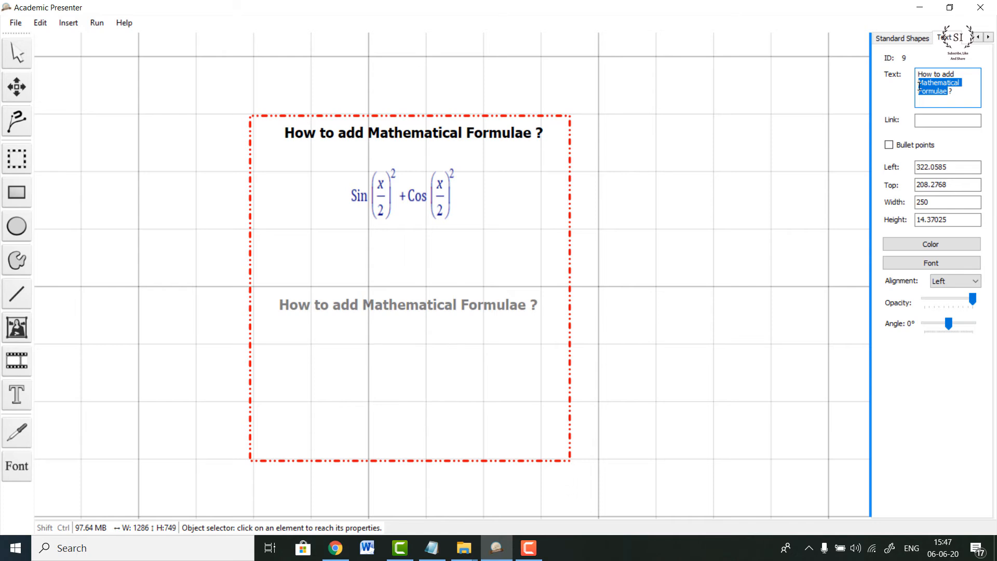
pyautogui.write('hyperlinks')
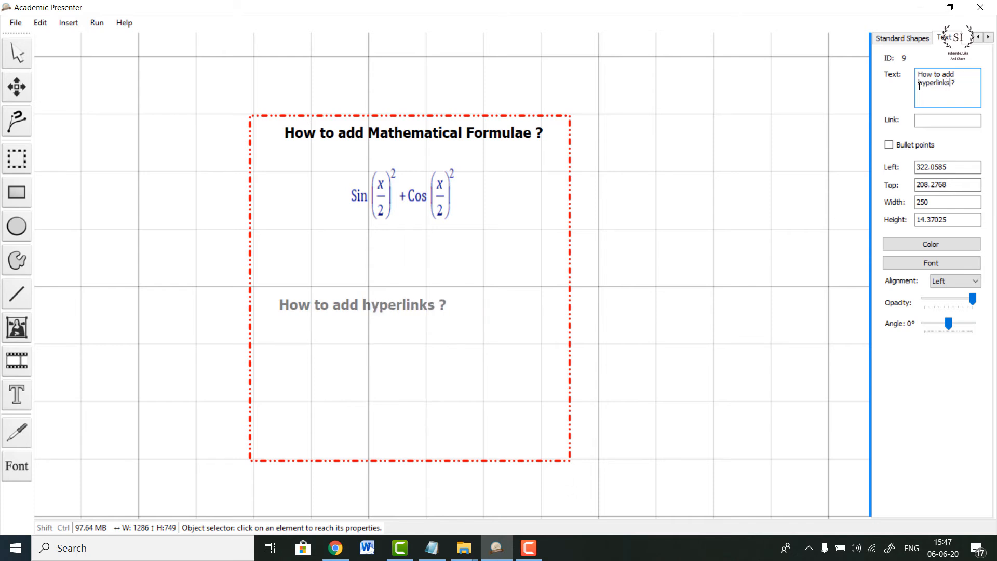
pyautogui.write(' to your p')
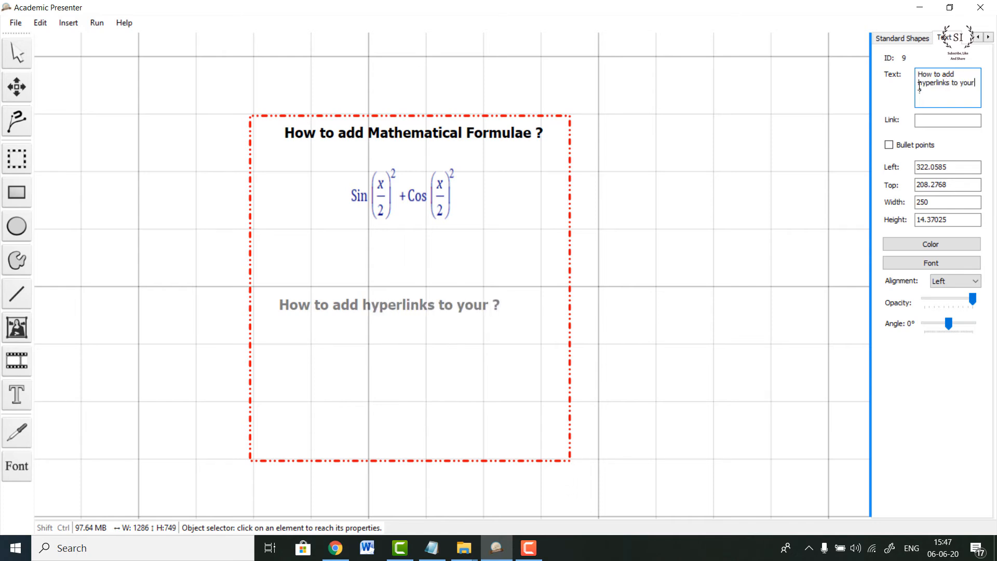
pyautogui.write('roject?')
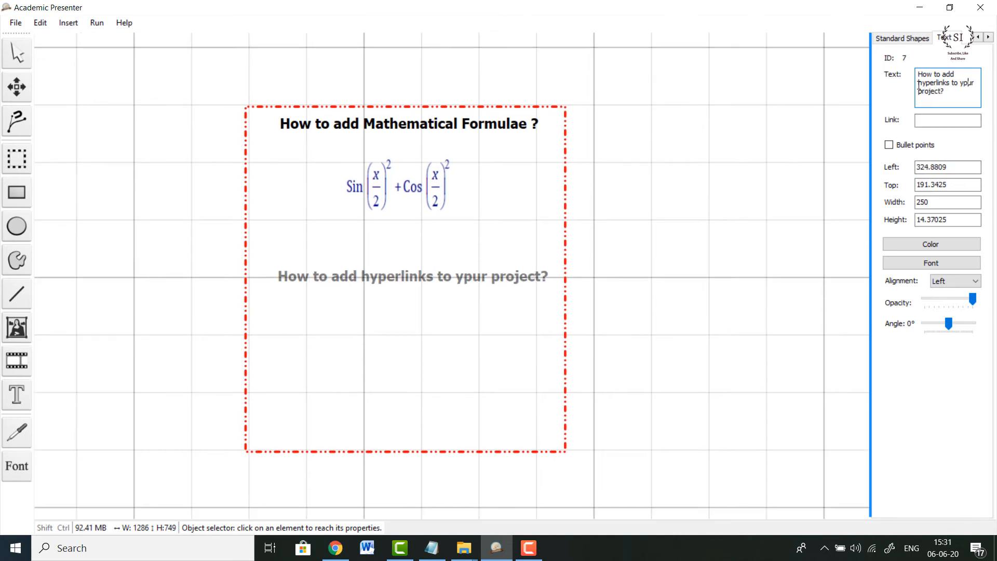
pyautogui.press('BackSpace')
pyautogui.write('o')
pyautogui.click(737, 218)
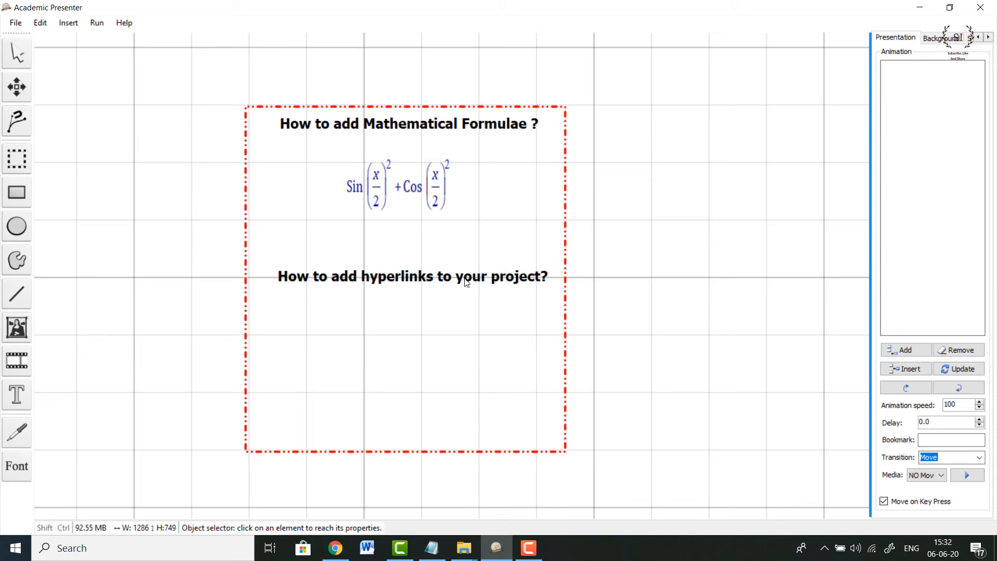
# - Add the text "Google" below the hyperlinks heading and move it under the heading's middle
pyautogui.click(17, 396)
pyautogui.click(298, 376)
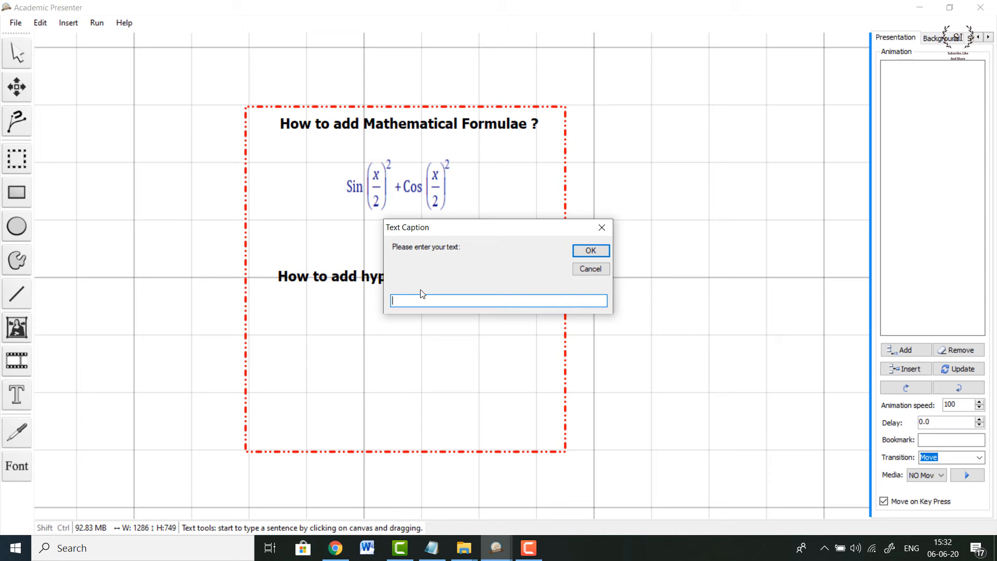
pyautogui.write('google')
pyautogui.press('BackSpace')
pyautogui.press('BackSpace')
pyautogui.press('BackSpace')
pyautogui.press('BackSpace')
pyautogui.write('Go')
pyautogui.click(593, 252)
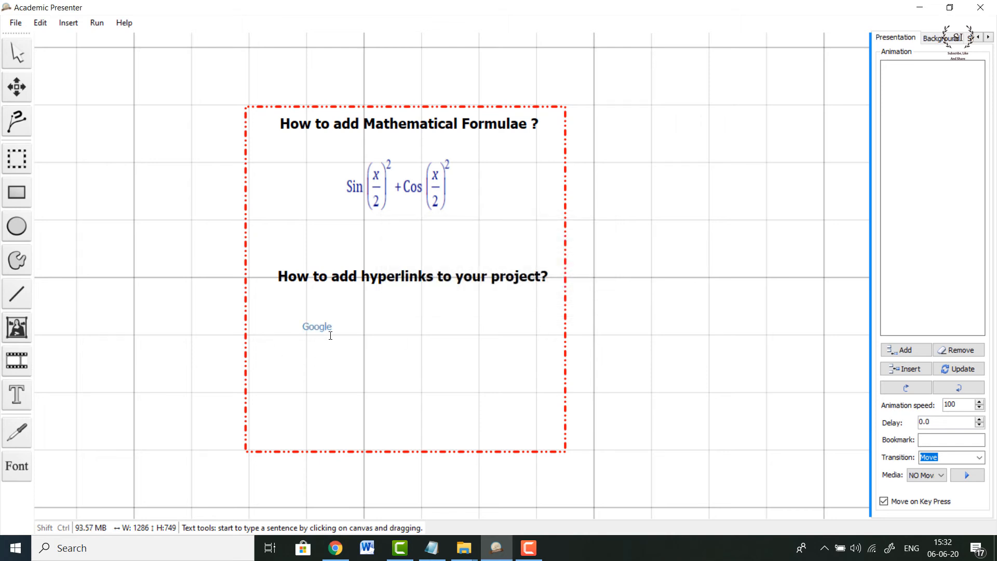
pyautogui.click(16, 86)
pyautogui.moveTo(312, 328); pyautogui.dragTo(388, 320)
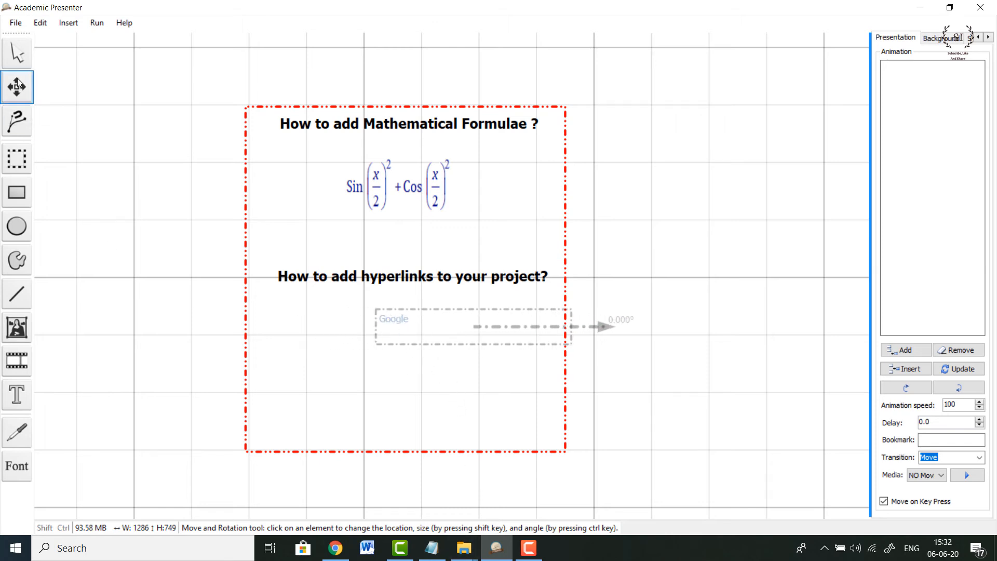
# - Set the "Google" text's font to Tahoma Bold, size 12
pyautogui.click(17, 52)
pyautogui.click(398, 320)
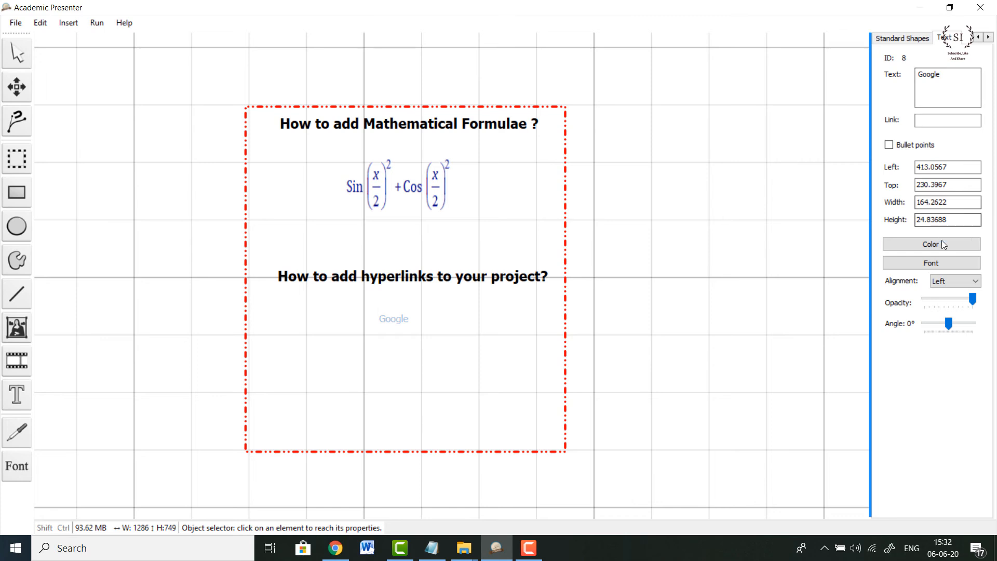
pyautogui.click(940, 263)
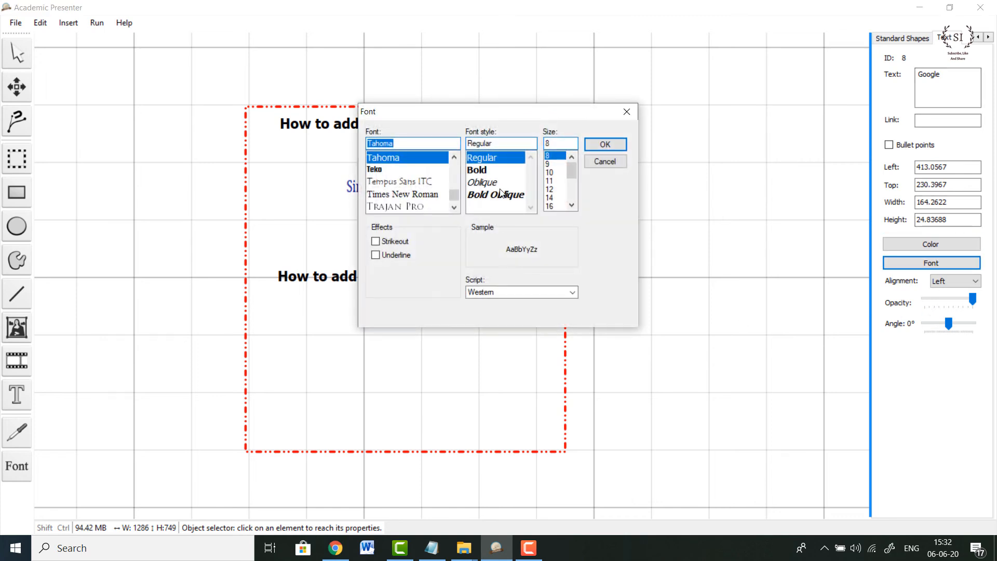
pyautogui.click(486, 171)
pyautogui.click(550, 190)
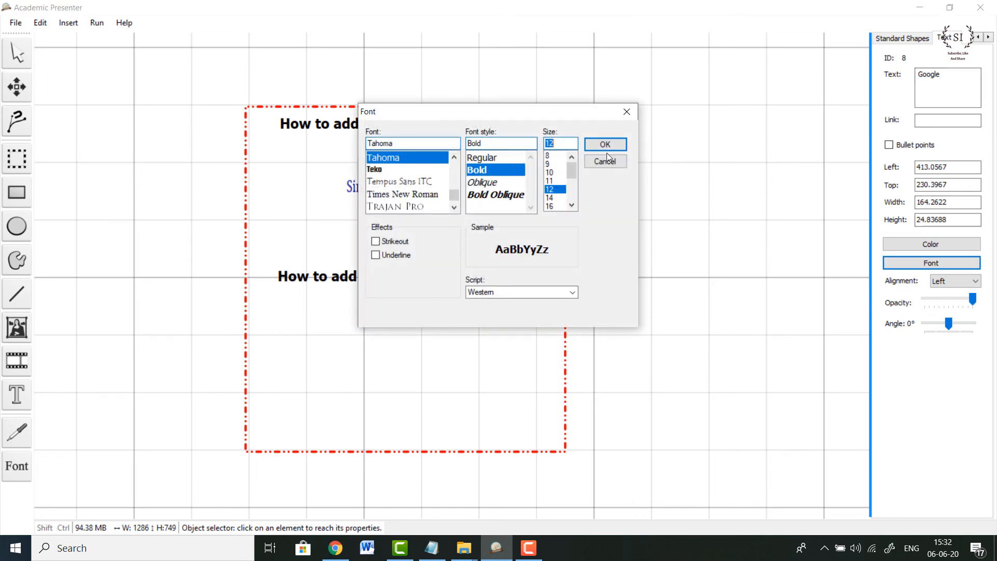
pyautogui.click(606, 144)
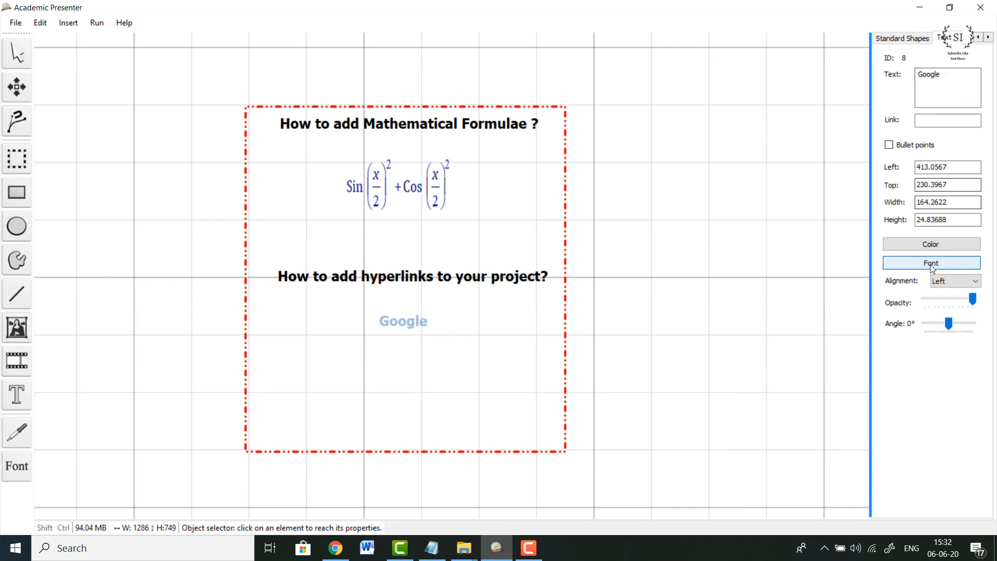
# - Change the "Google" text's colour to dark blue from the basic colours
pyautogui.click(937, 247)
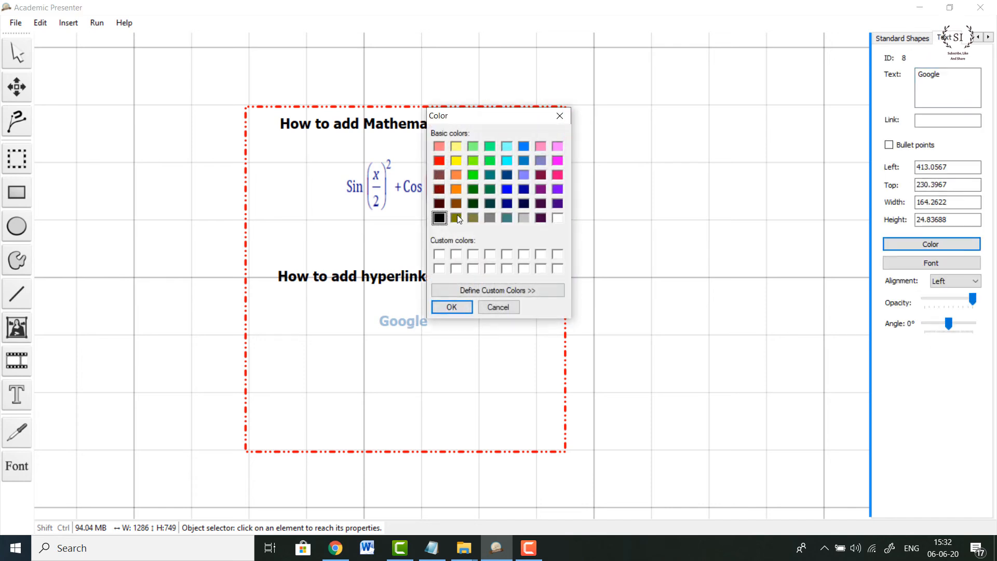
pyautogui.click(524, 189)
pyautogui.click(453, 306)
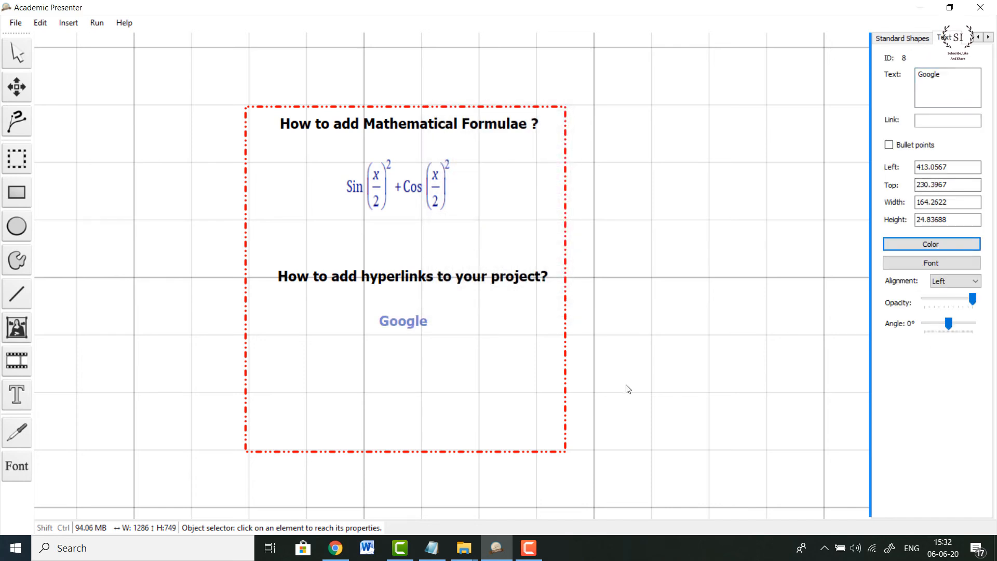
pyautogui.click(628, 389)
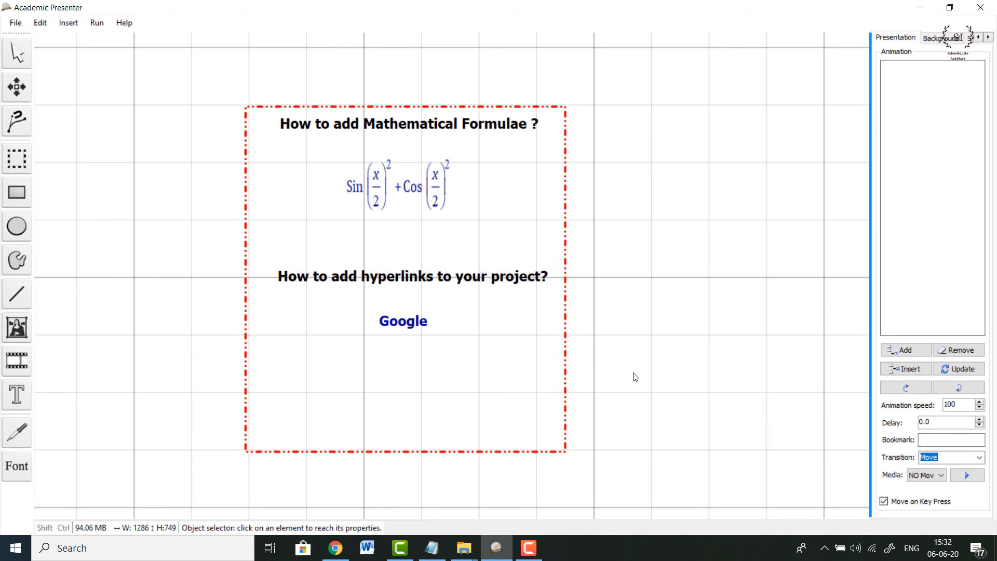
pyautogui.click(409, 326)
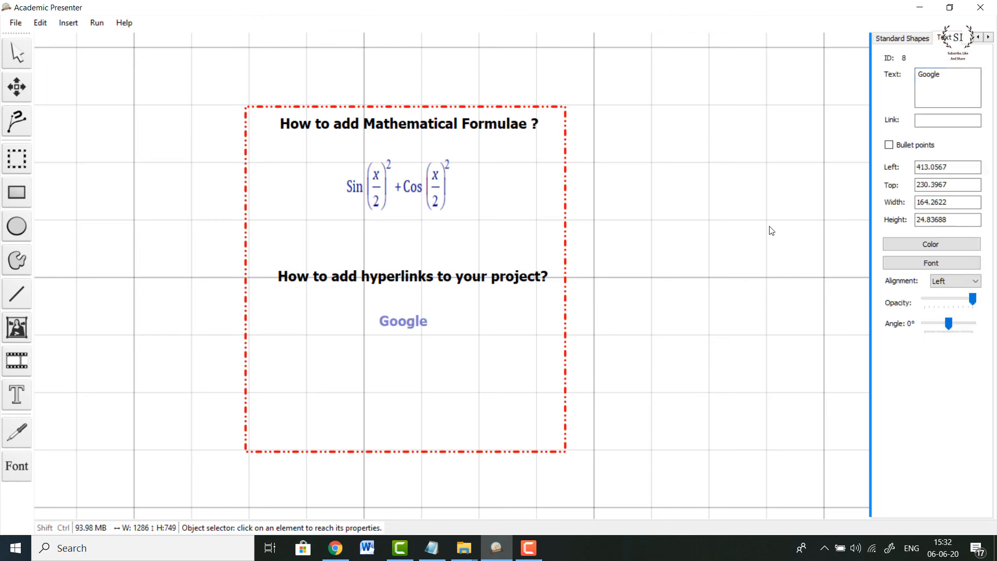
pyautogui.click(934, 121)
pyautogui.write('www.google.com')
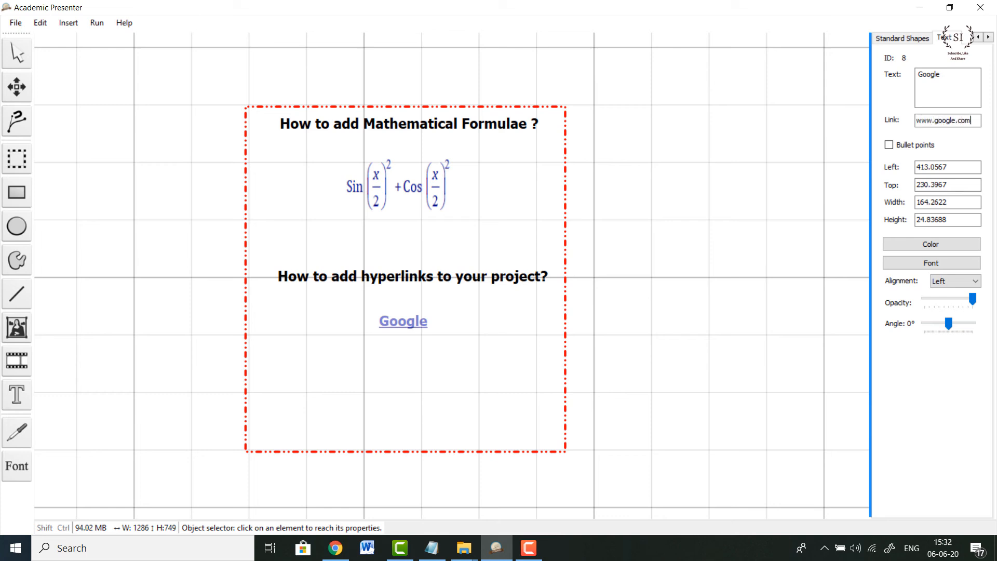
pyautogui.click(779, 281)
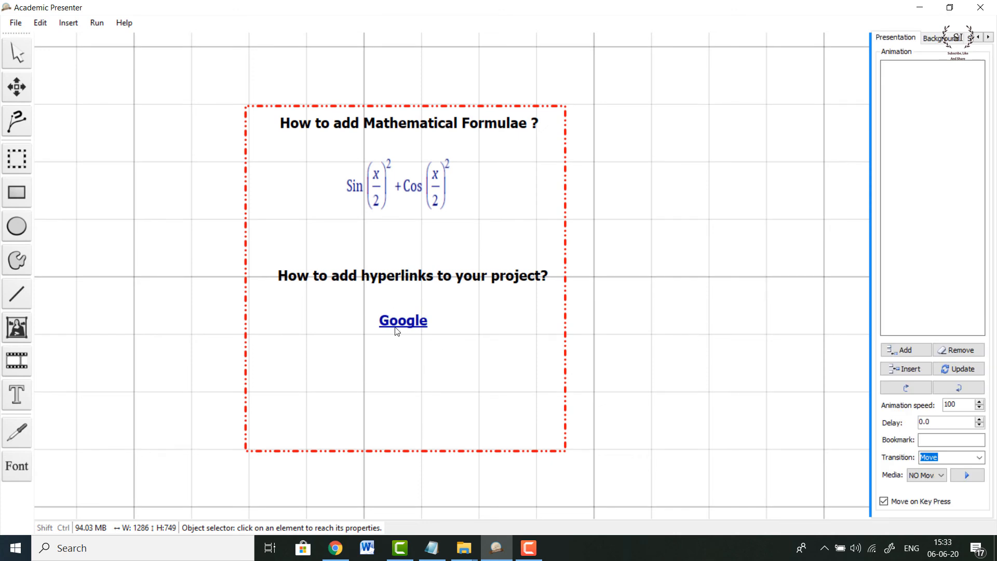
pyautogui.click(412, 325)
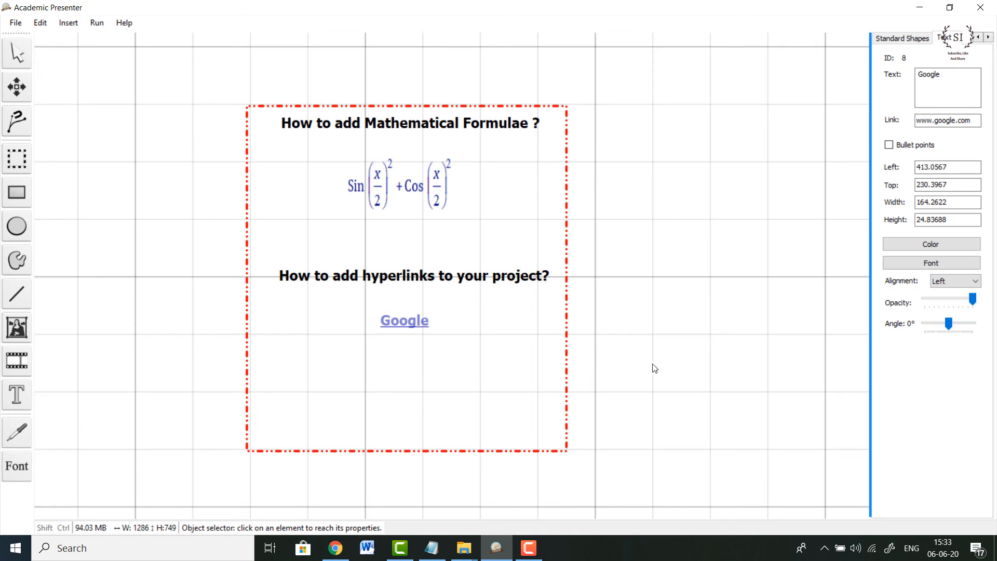
pyautogui.click(707, 358)
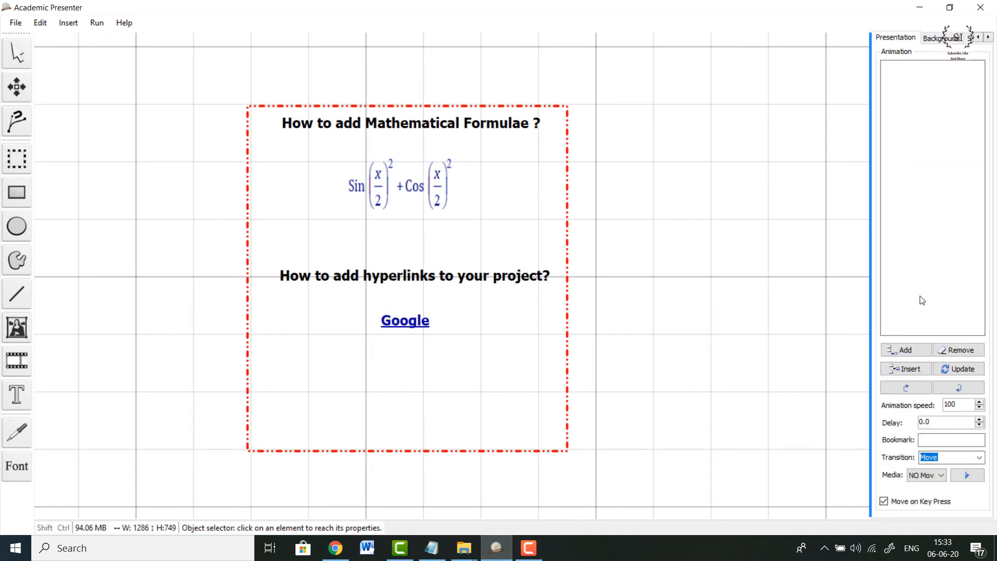
# - Add the current view as an animation frame and run the presentation in fullscreen
pyautogui.click(910, 354)
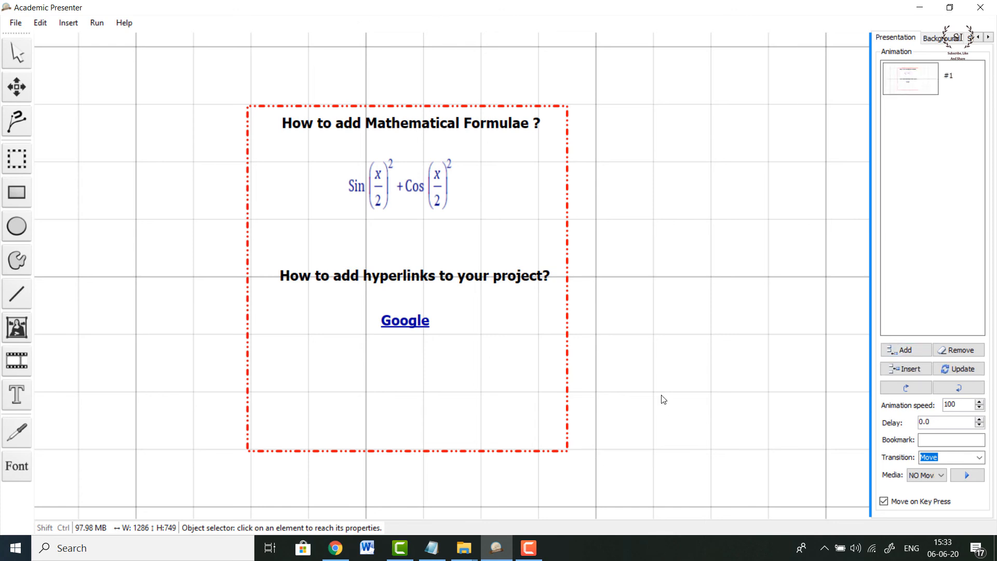
pyautogui.click(96, 22)
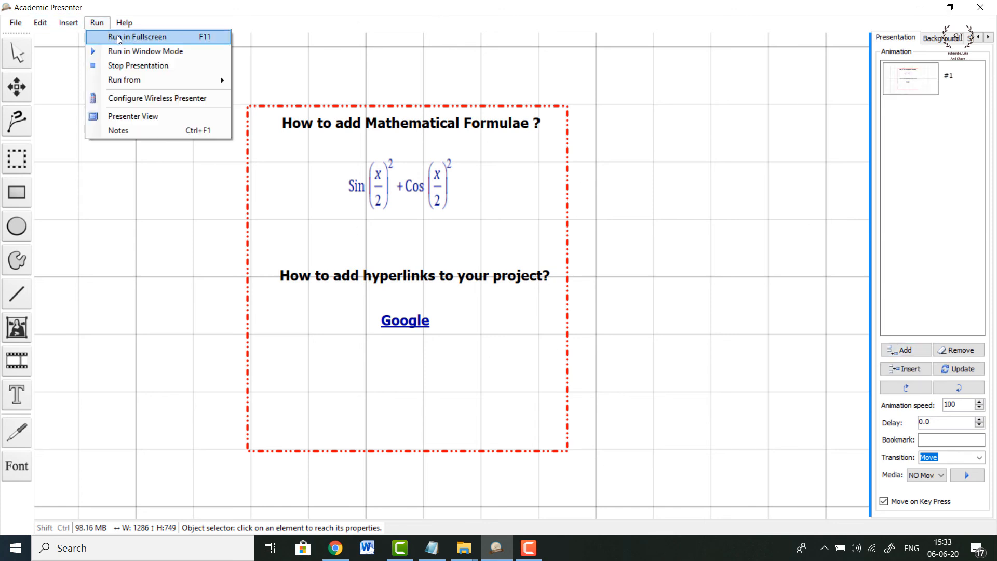
pyautogui.click(117, 36)
# - Examine the formula and the Google hyperlink up close in the running presentation and exit fullscreen
pyautogui.scroll(3, 511, 316)
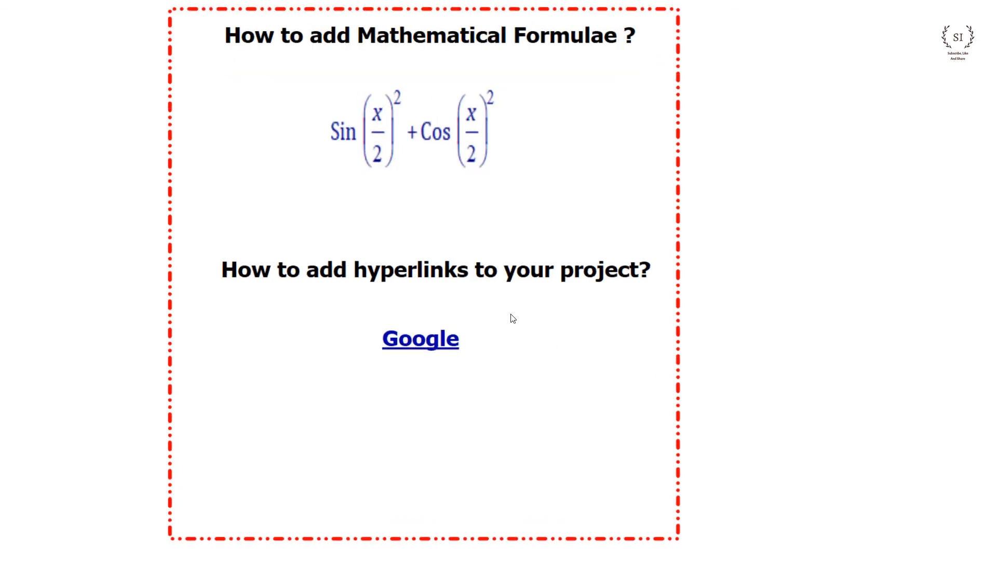
pyautogui.scroll(-3, 511, 317)
pyautogui.click(449, 188)
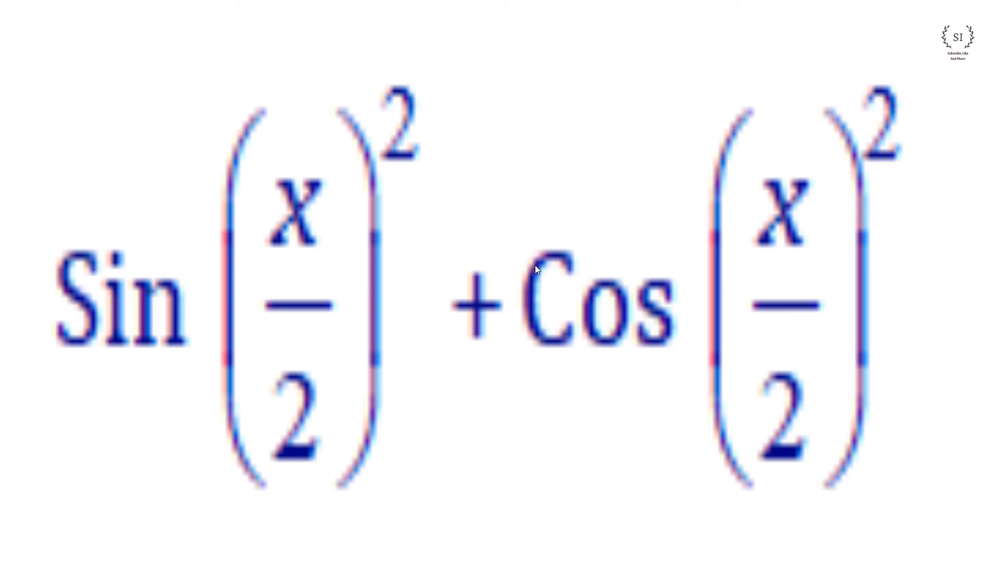
pyautogui.scroll(-4, 535, 266)
pyautogui.scroll(-5, 536, 267)
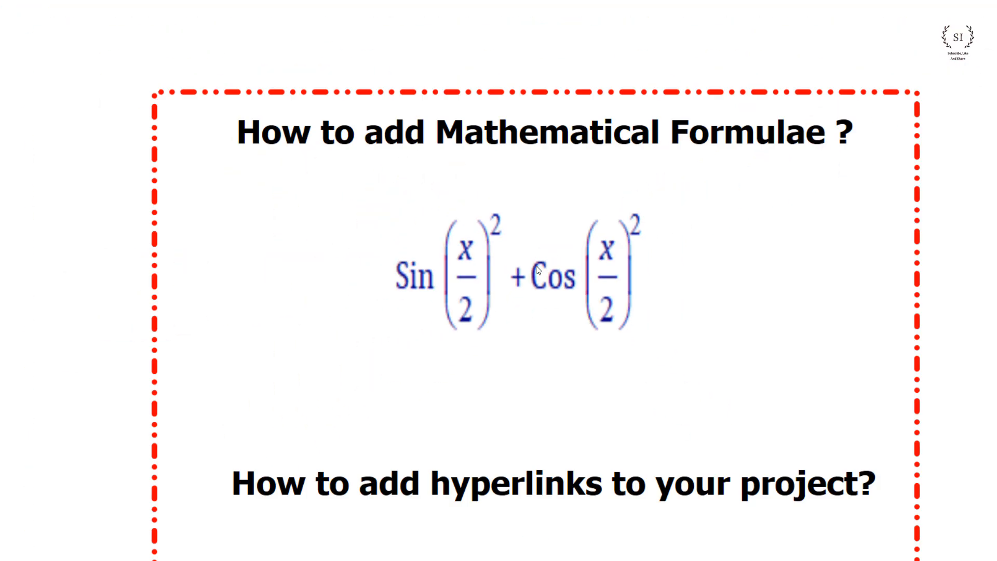
pyautogui.scroll(-1, 551, 274)
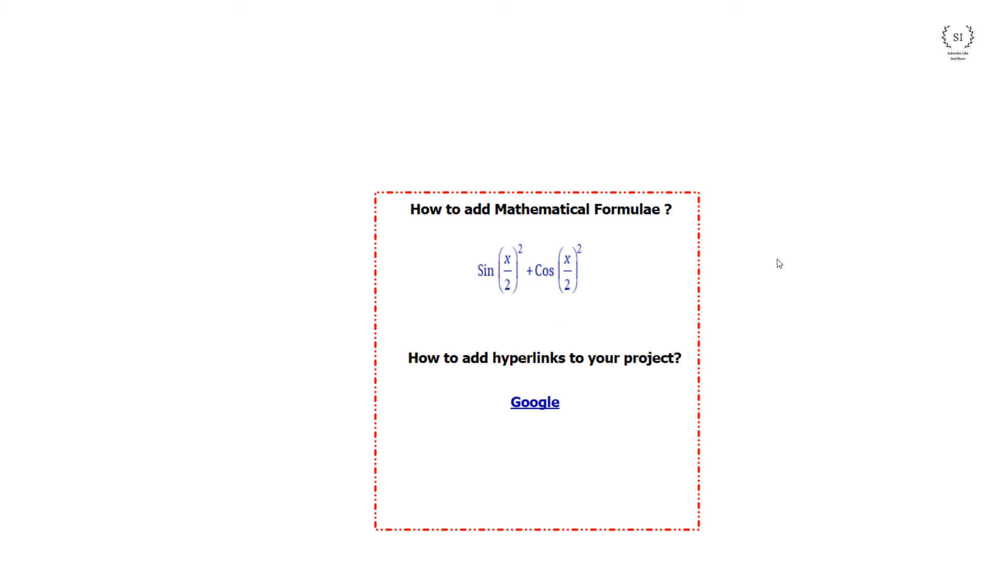
pyautogui.click(813, 328)
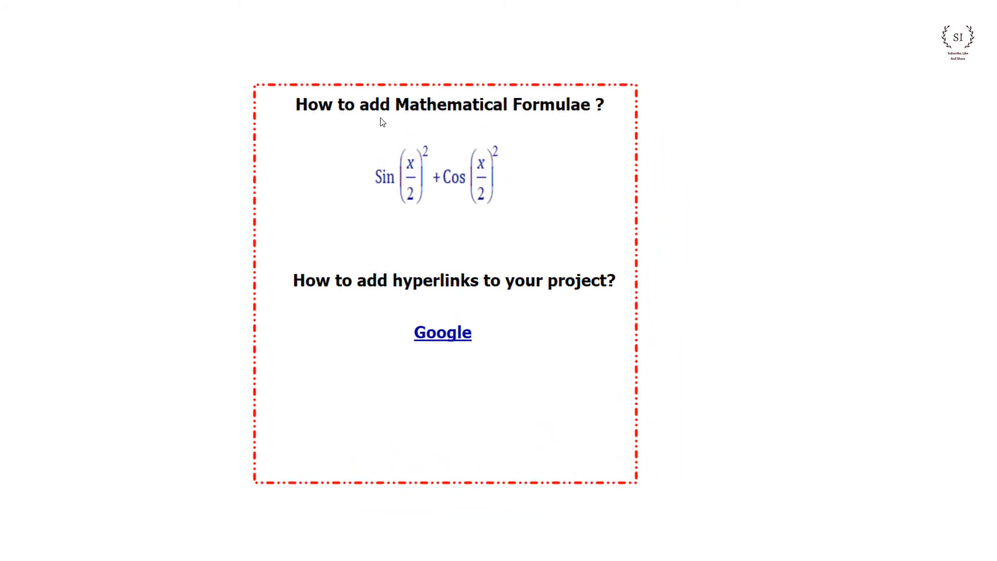
pyautogui.click(443, 344)
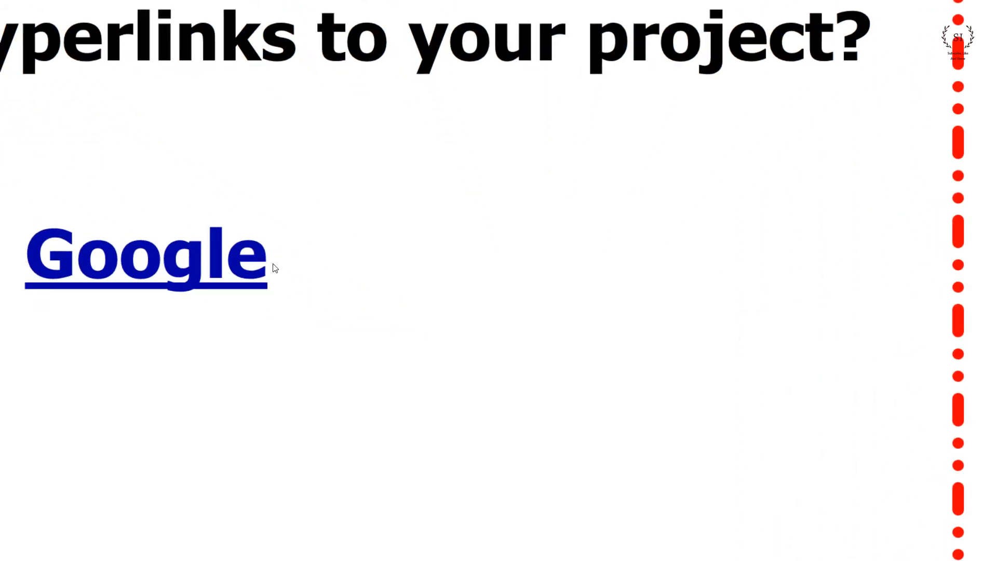
pyautogui.scroll(-10, 416, 306)
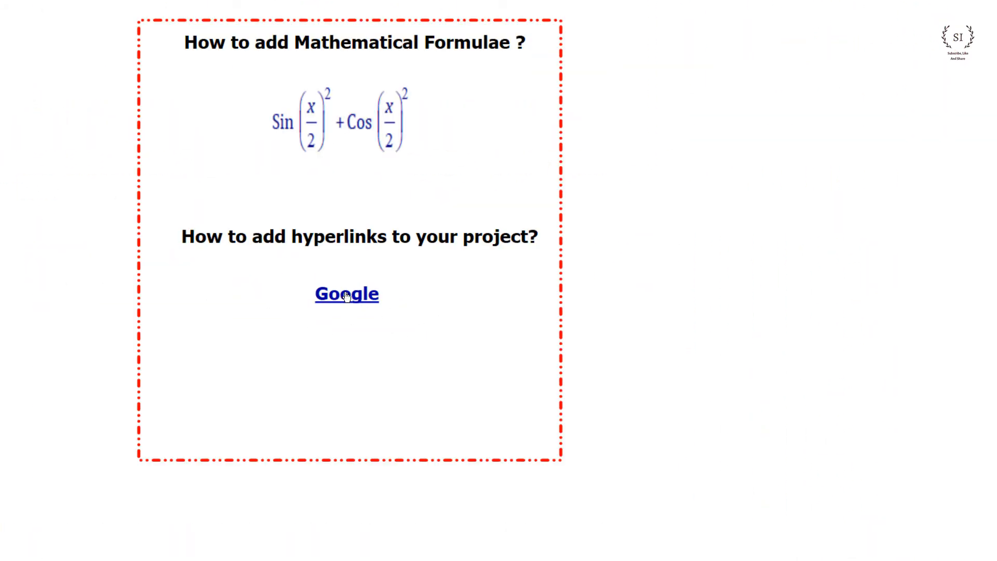
pyautogui.click(680, 287)
pyautogui.press('Escape')
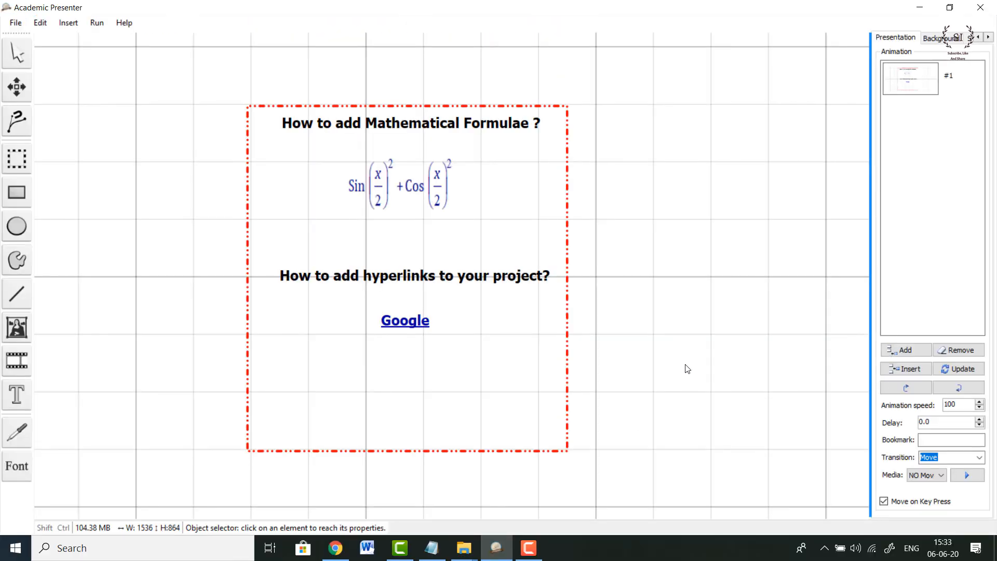